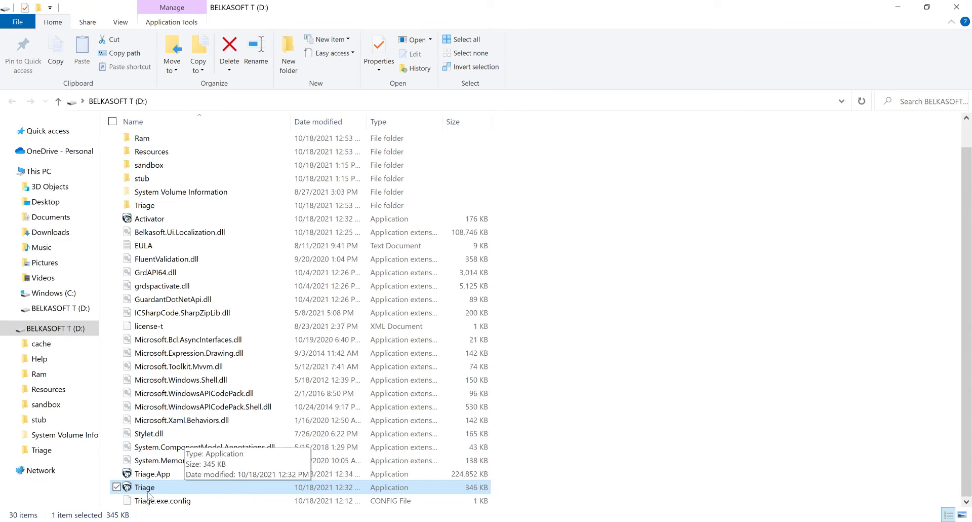
Launch the Triage application from the BELKASOFT T (D:) drive with administrator privileges and maximize its window
{"action": "double_click", "coordinate": [145, 488]}
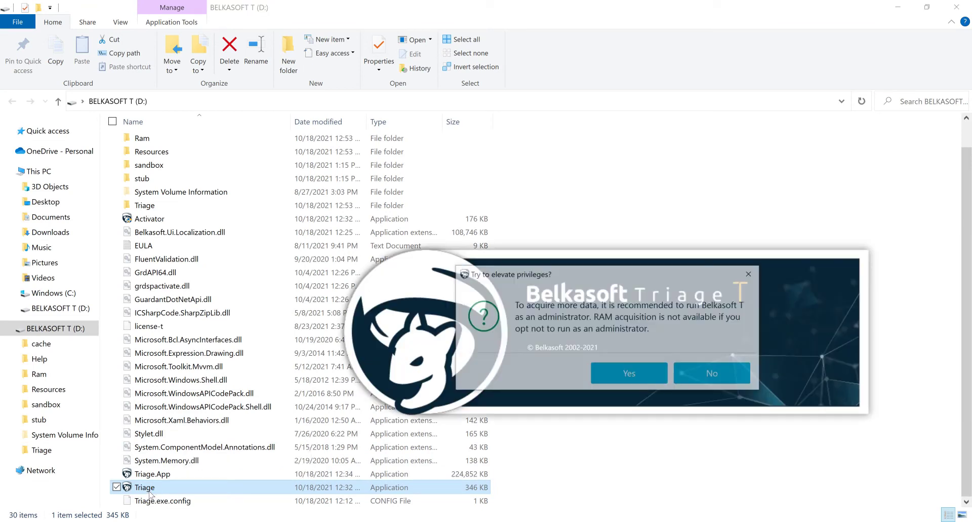
{"action": "left_click", "coordinate": [617, 382]}
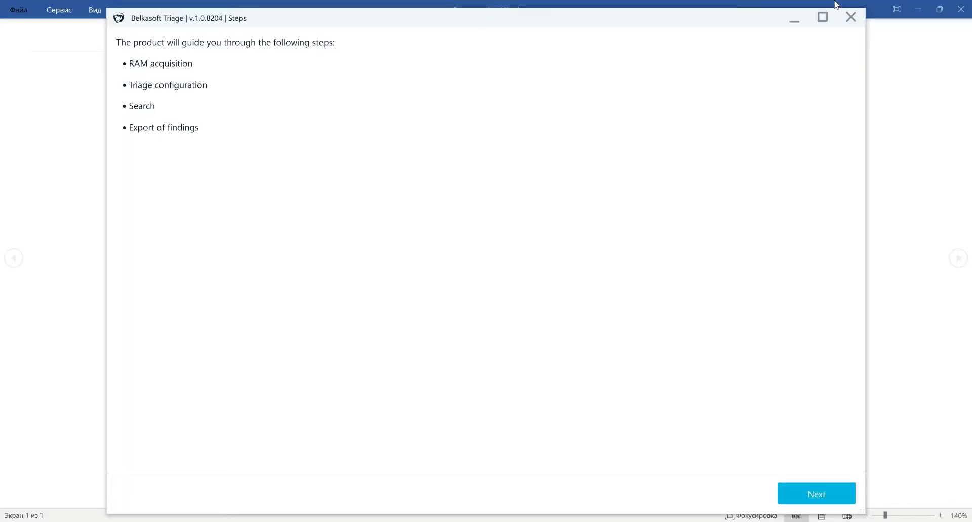
{"action": "left_click", "coordinate": [823, 16]}
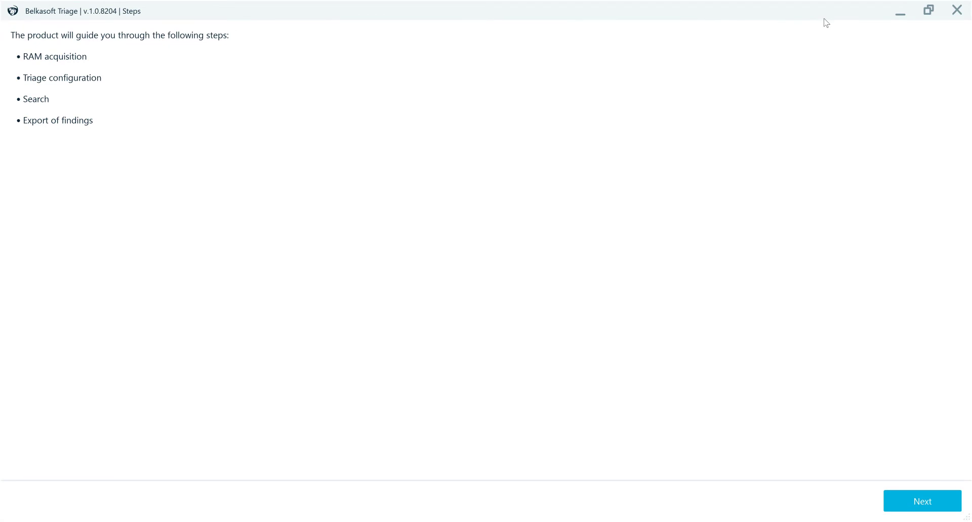
Acquire the RAM, keeping C:\Users\Home\Desktop\Belkaday\Triage\t.floating.x64\Triage as the image path
{"action": "left_click", "coordinate": [919, 498]}
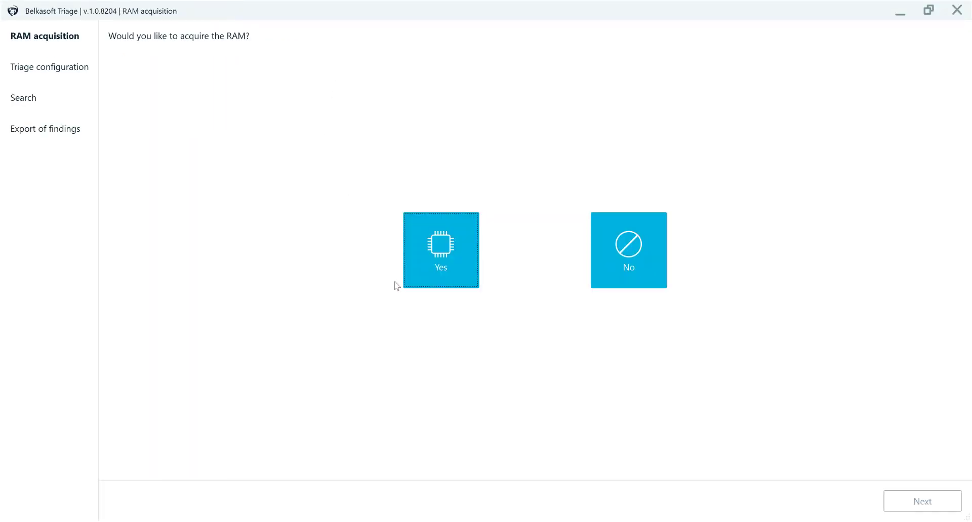
{"action": "left_click", "coordinate": [433, 280]}
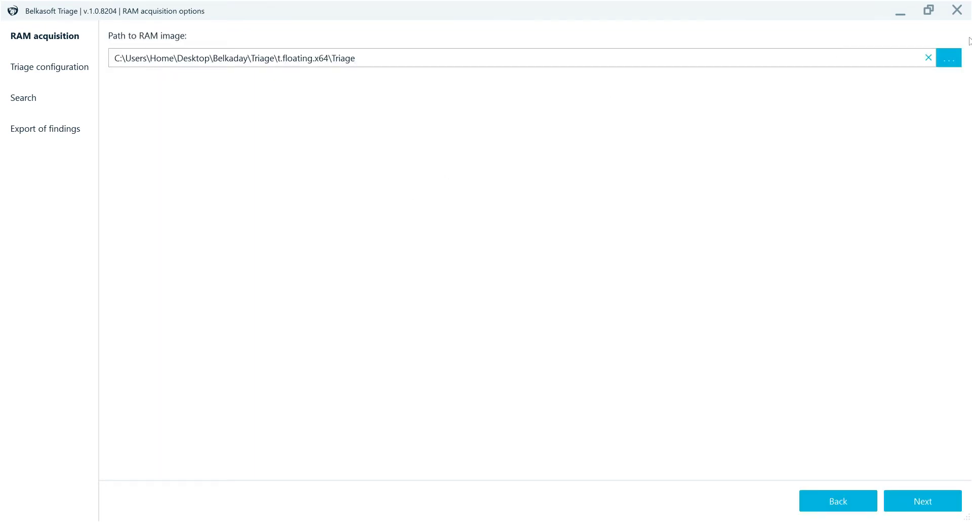
{"action": "left_click", "coordinate": [910, 501]}
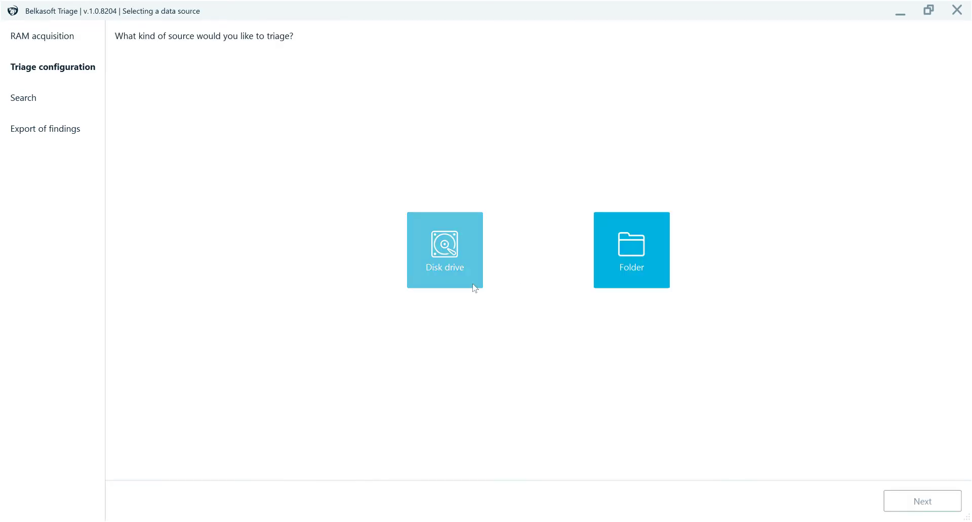
Choose a folder rather than a disk drive as the triage source and select the Samples folder inside Belkaday
{"action": "left_click", "coordinate": [475, 287]}
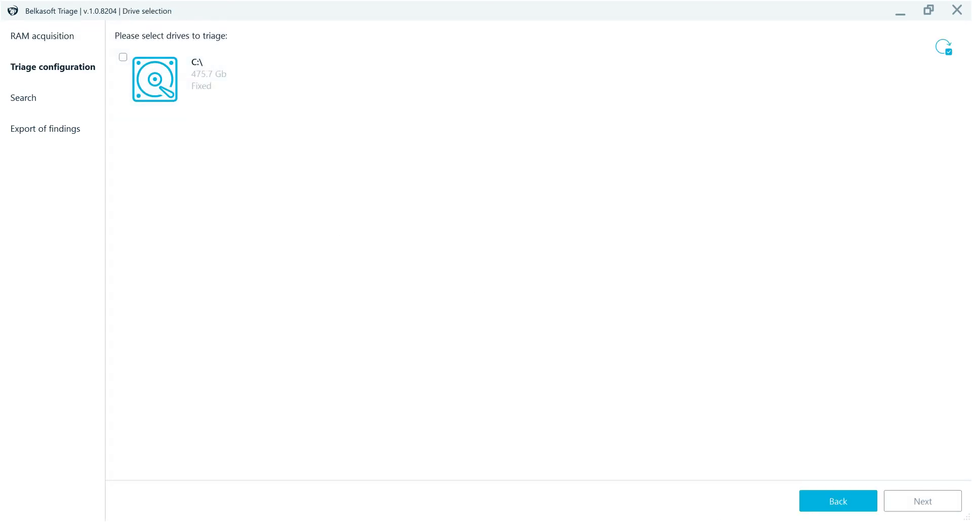
{"action": "left_click", "coordinate": [842, 500]}
{"action": "left_click", "coordinate": [637, 276]}
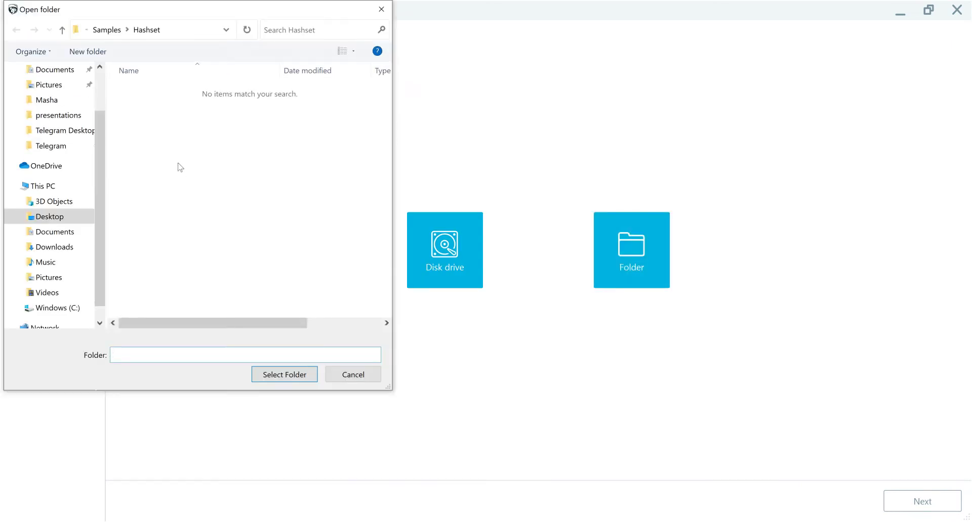
{"action": "left_click", "coordinate": [105, 30]}
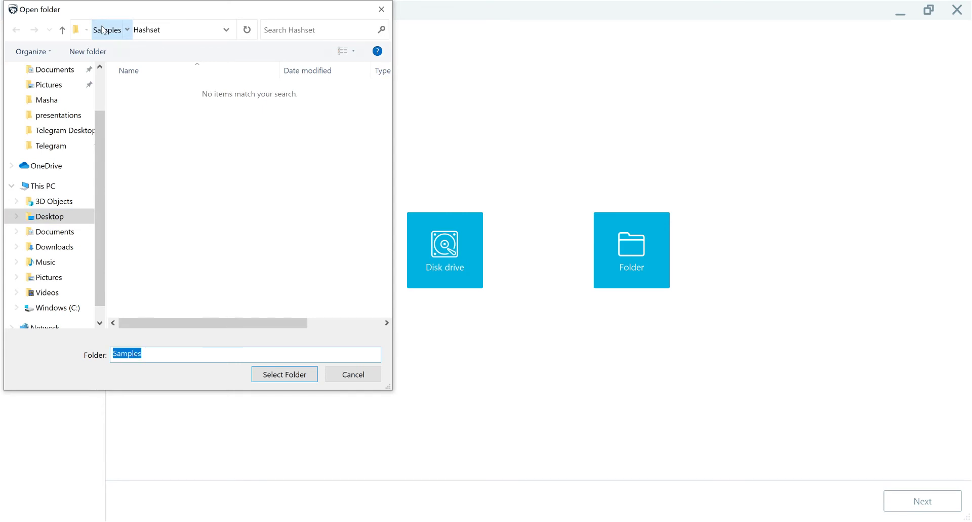
{"action": "left_click", "coordinate": [151, 116]}
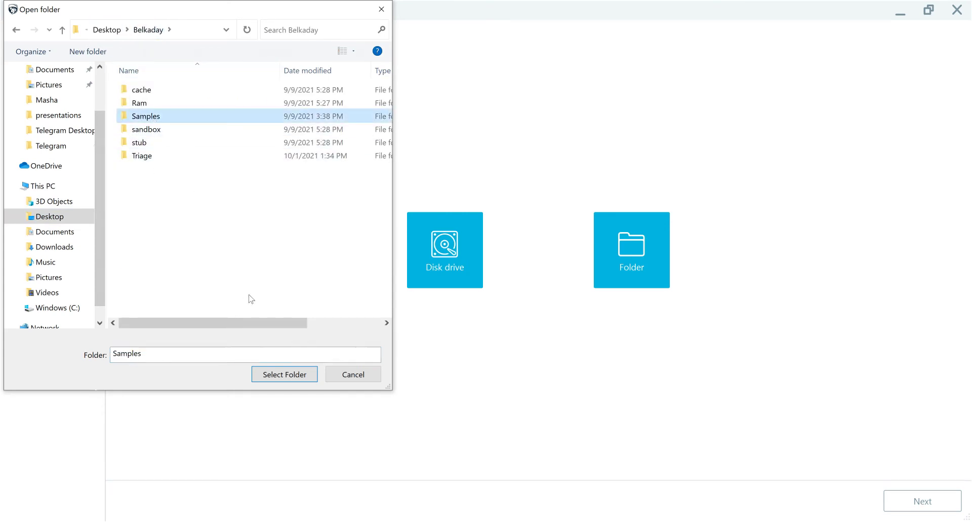
{"action": "left_click", "coordinate": [300, 375]}
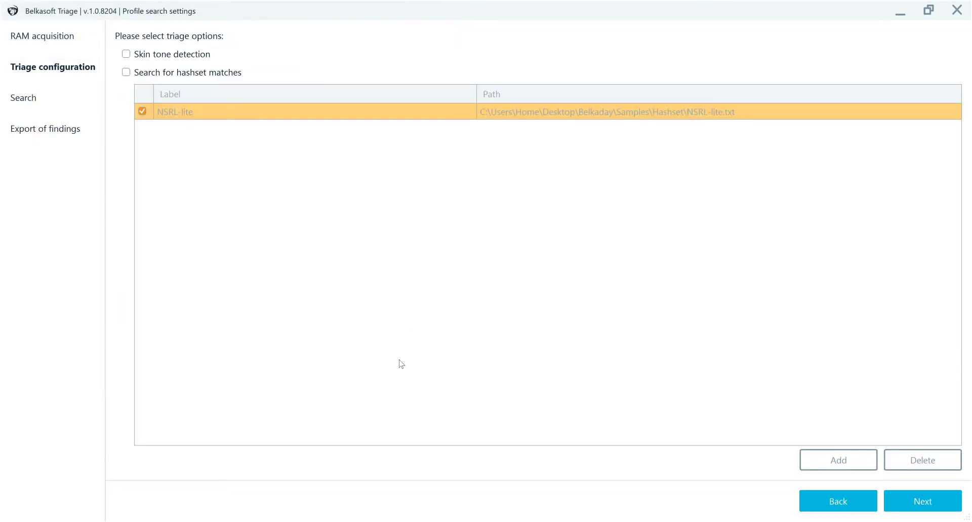
Enable skin tone detection and hashset matching with the NSRL-lite database, and start the triage search
{"action": "left_click", "coordinate": [126, 54]}
{"action": "left_click", "coordinate": [125, 72]}
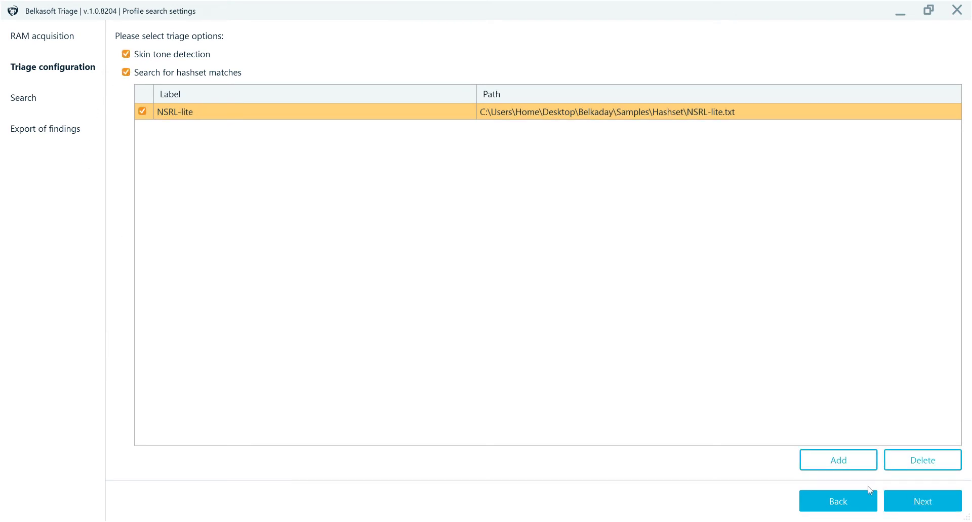
{"action": "left_click", "coordinate": [934, 507]}
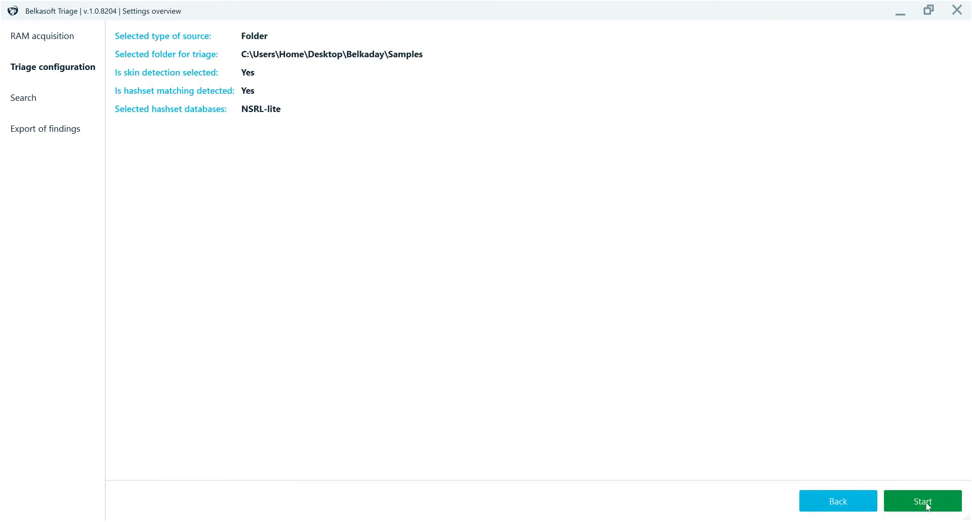
{"action": "left_click", "coordinate": [928, 506]}
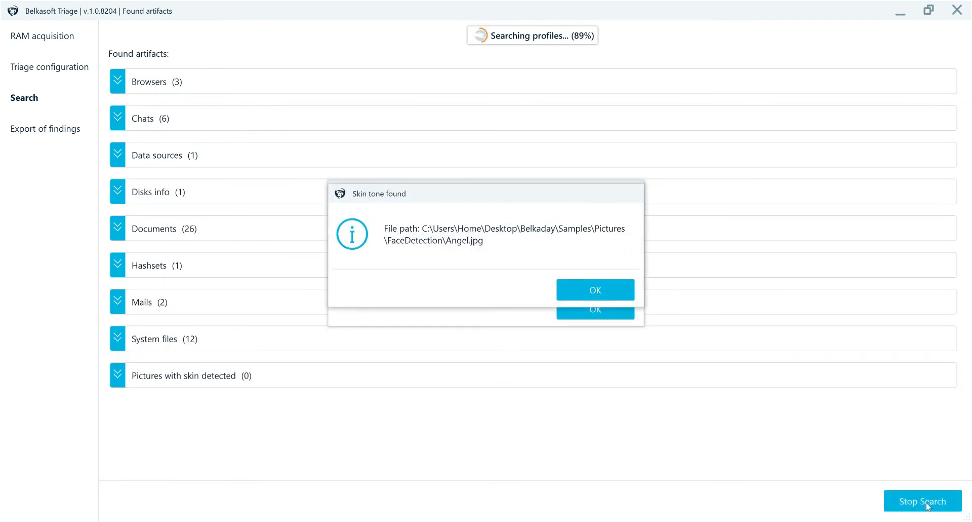
Move the skin tone alert off the hash match alert to read both, and dismiss them
{"action": "left_click_drag", "start_coordinate": [492, 191], "coordinate": [489, 69]}
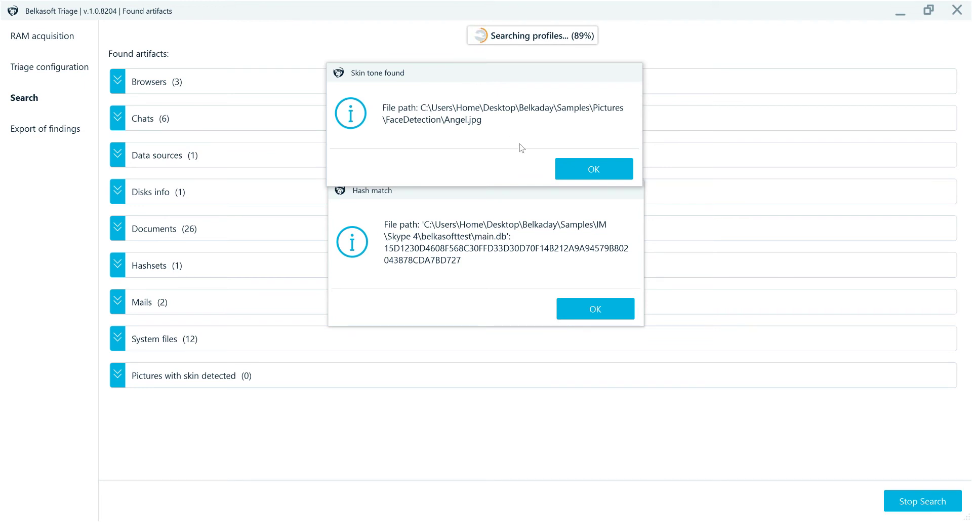
{"action": "left_click", "coordinate": [587, 170]}
{"action": "left_click", "coordinate": [583, 310]}
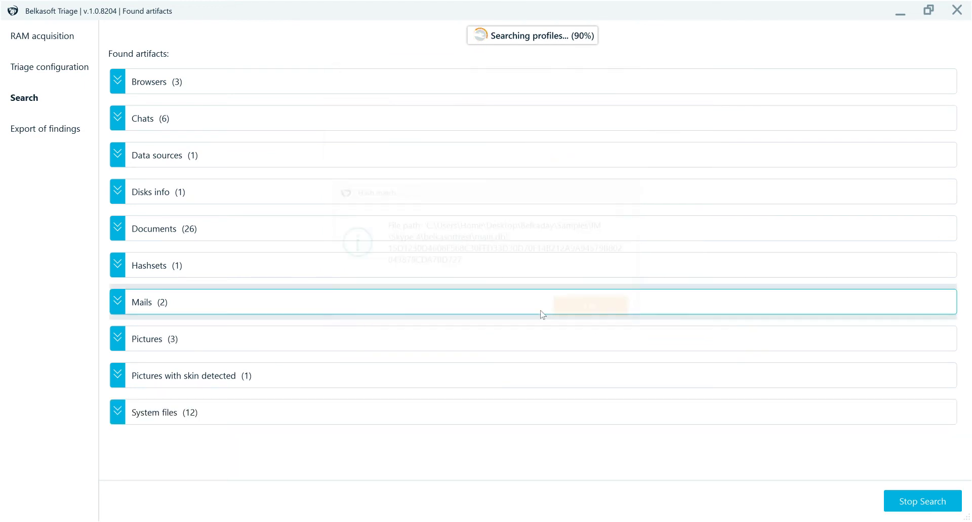
Expand the Pictures and Hashsets groups of found artifacts and acknowledge the end of the search
{"action": "left_click", "coordinate": [115, 341]}
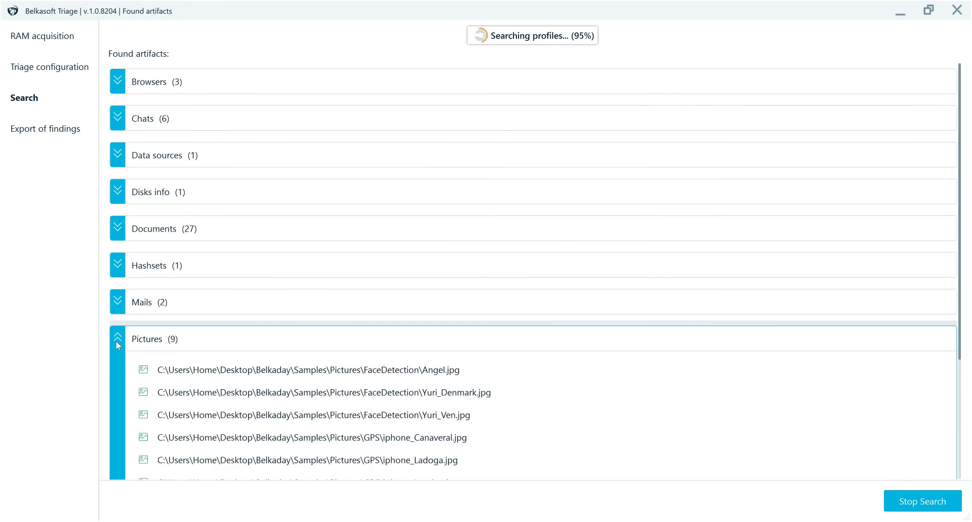
{"action": "left_click", "coordinate": [122, 271]}
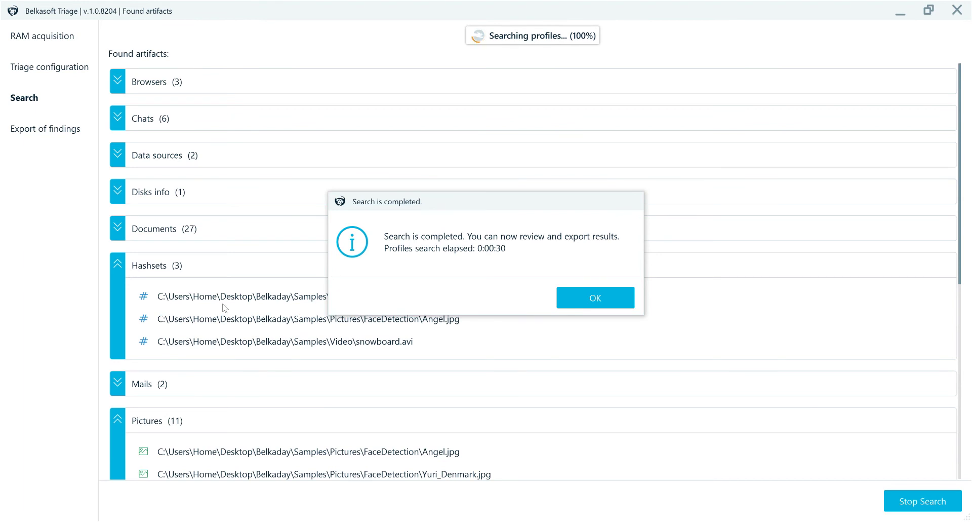
{"action": "left_click", "coordinate": [583, 296]}
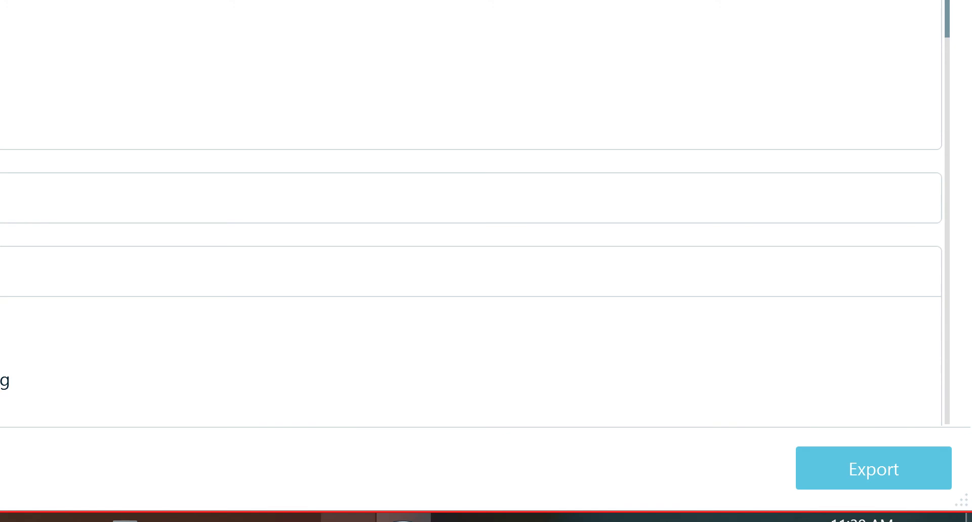
Proceed to exporting the findings and expand the All and Pictures with skin detected groups
{"action": "left_click", "coordinate": [922, 501]}
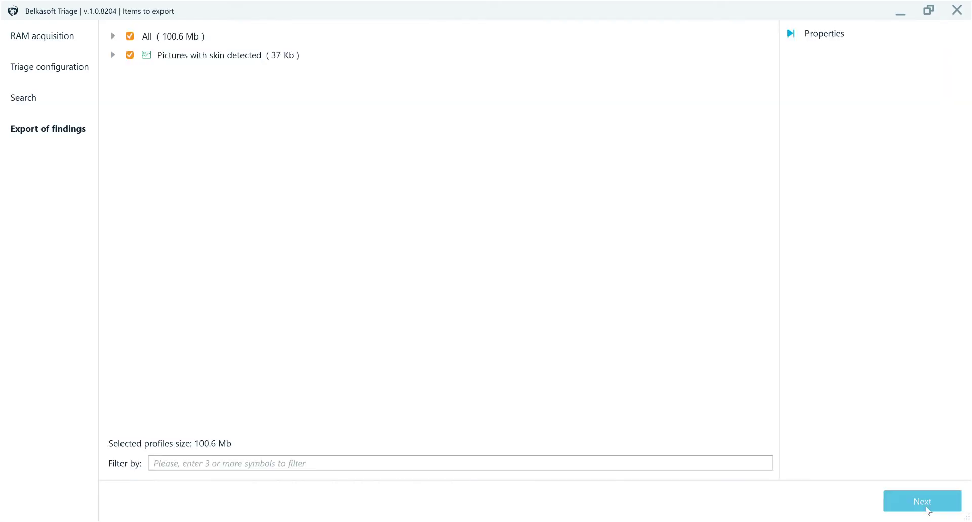
{"action": "left_click", "coordinate": [113, 38]}
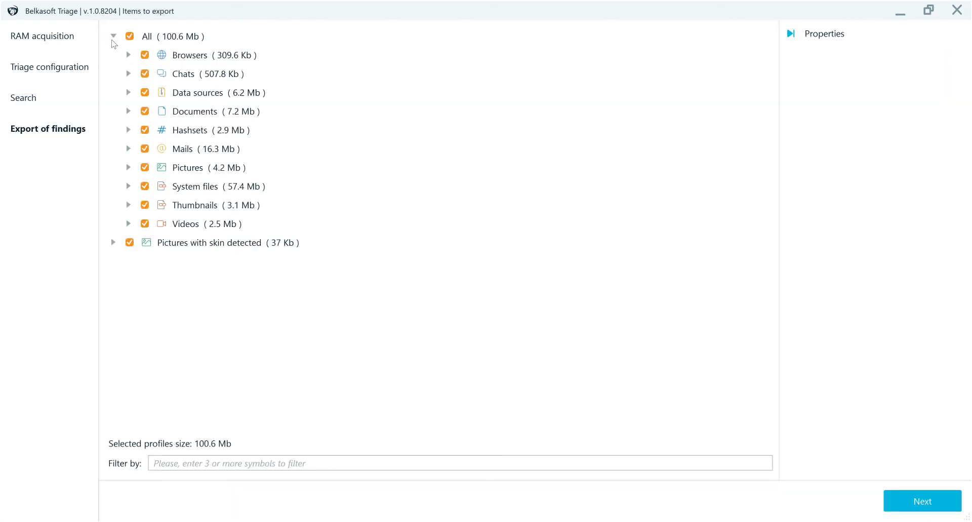
{"action": "left_click", "coordinate": [113, 243]}
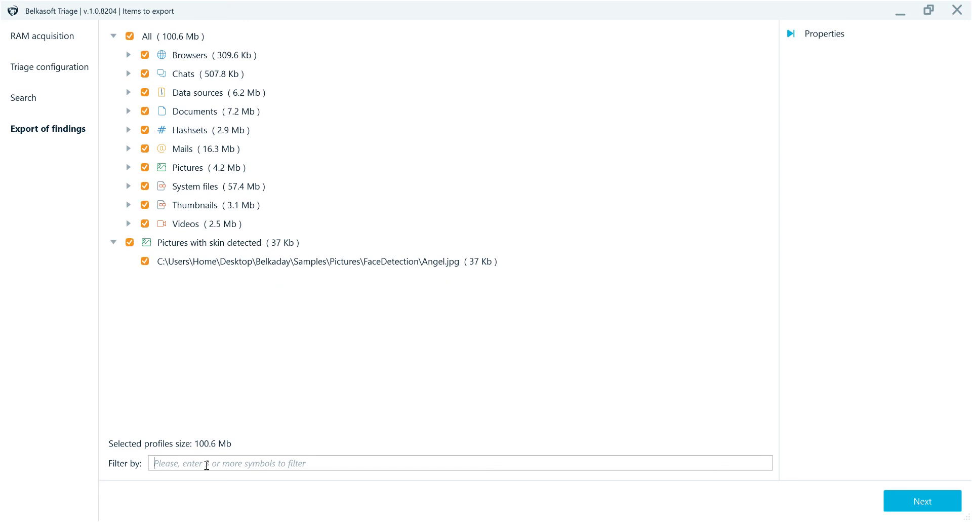
Filter the export items by "pic" and inspect the properties and contents of readme.txt under Documents
{"action": "type", "text": "p"}
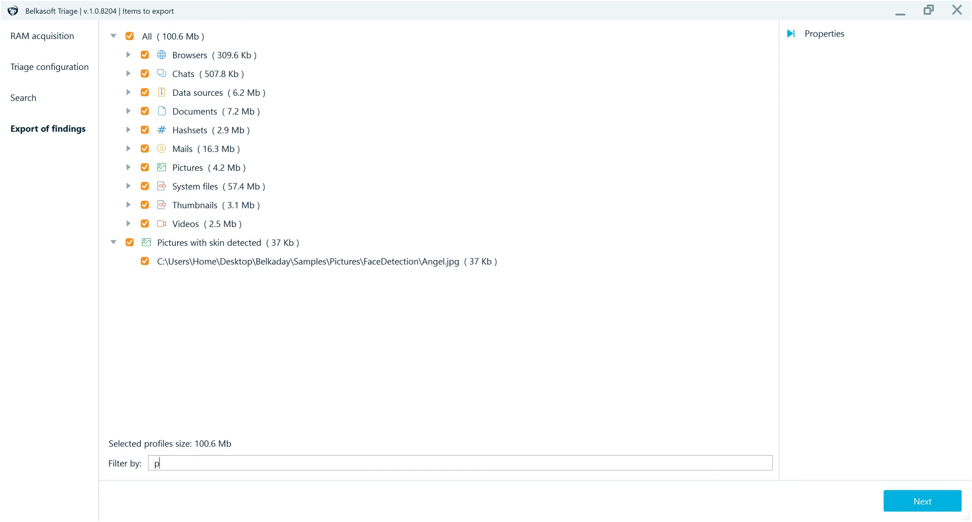
{"action": "type", "text": "ic"}
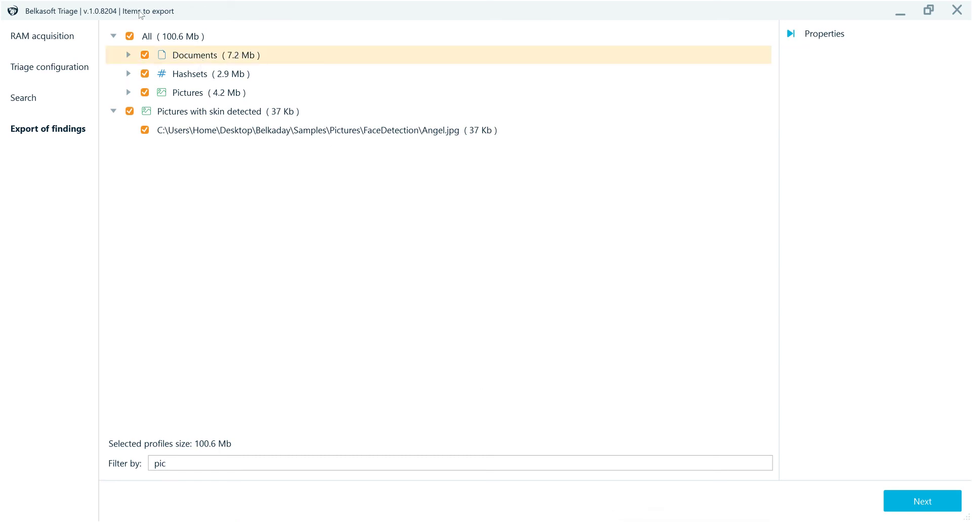
{"action": "left_click", "coordinate": [130, 55]}
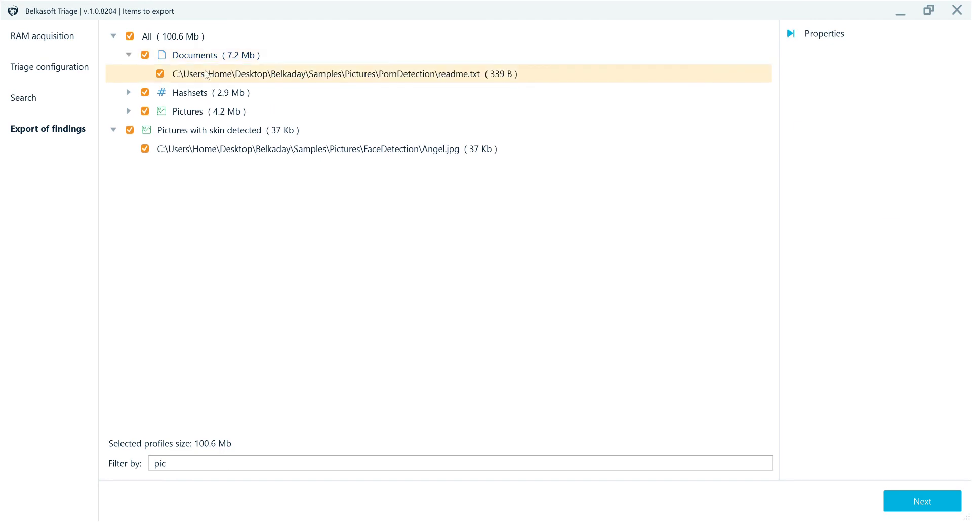
{"action": "left_click", "coordinate": [206, 74]}
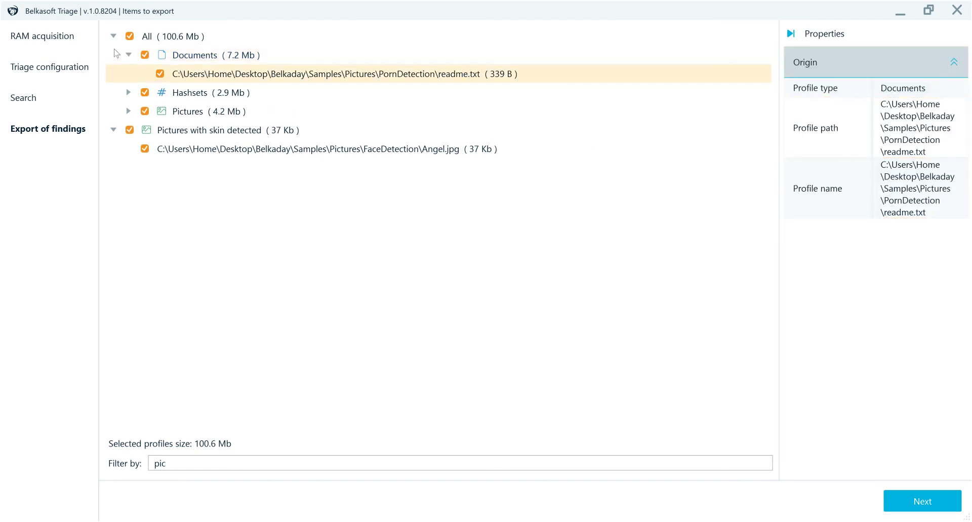
{"action": "double_click", "coordinate": [245, 76]}
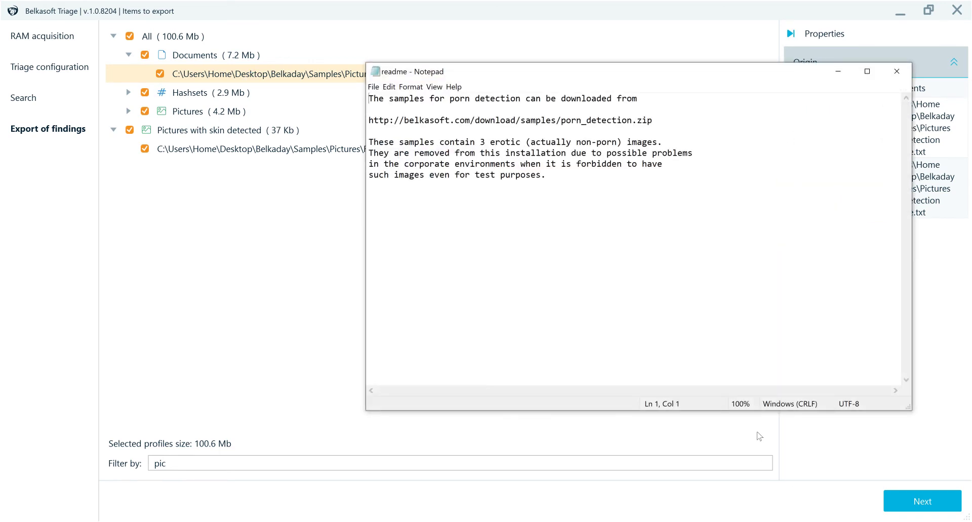
Export all selected items to C:\Users\Home\Desktop\Belkaday\Triage\t.floating.x64\Triage
{"action": "left_click", "coordinate": [915, 502]}
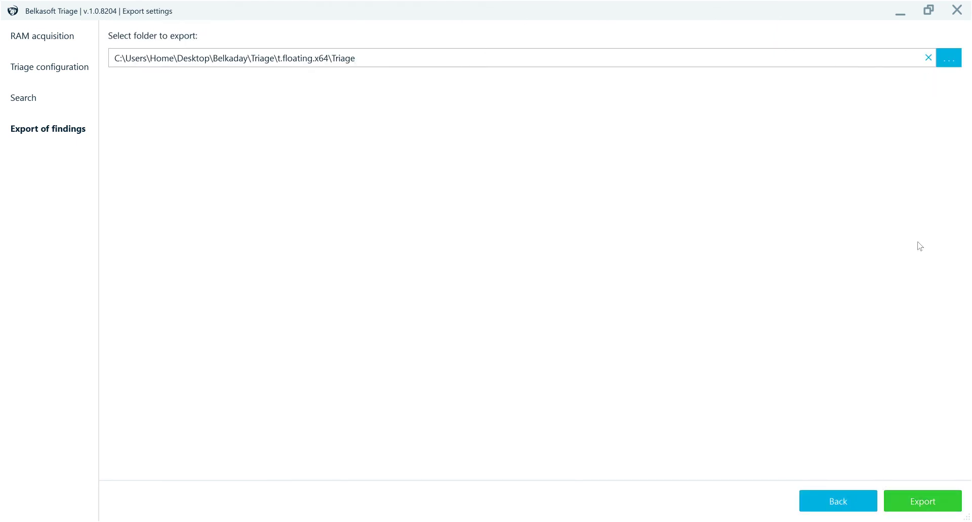
{"action": "left_click", "coordinate": [925, 509]}
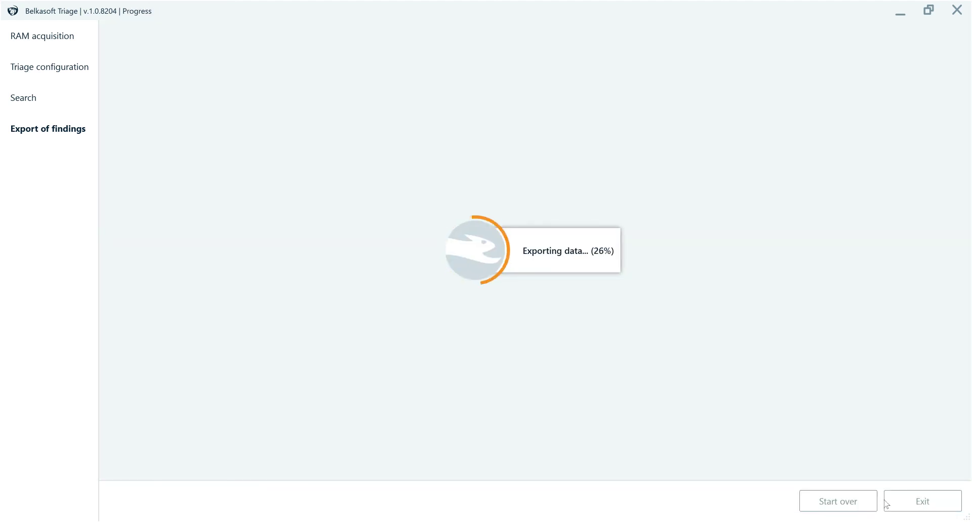